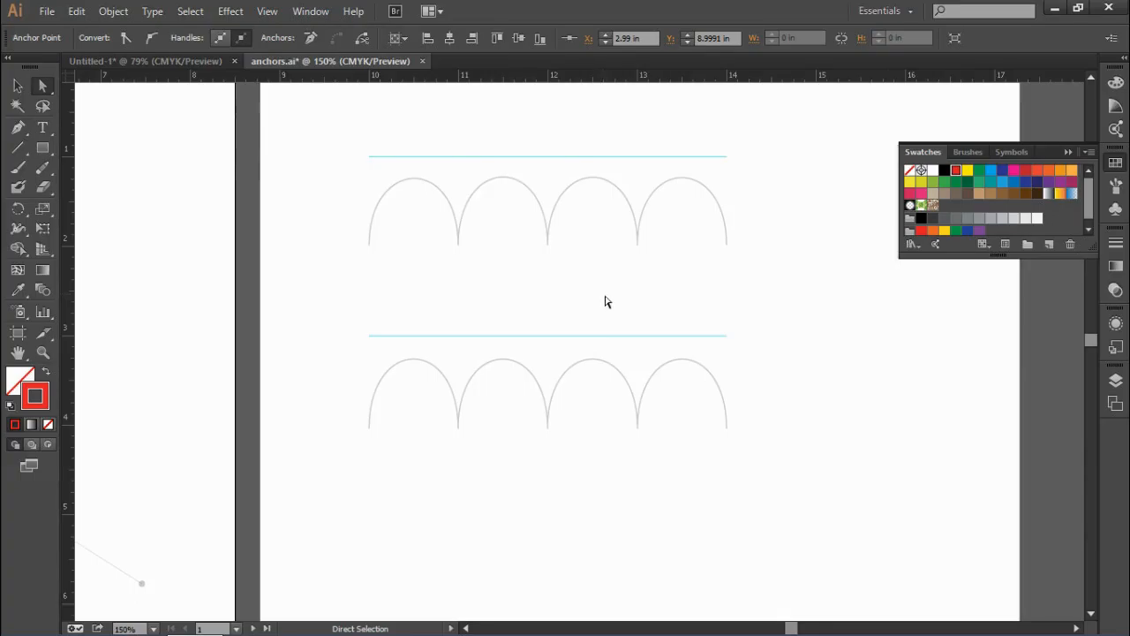
Collapse the Swatches panel and, with nothing selected, set the stroke weight to 1 pt.
click(1069, 152)
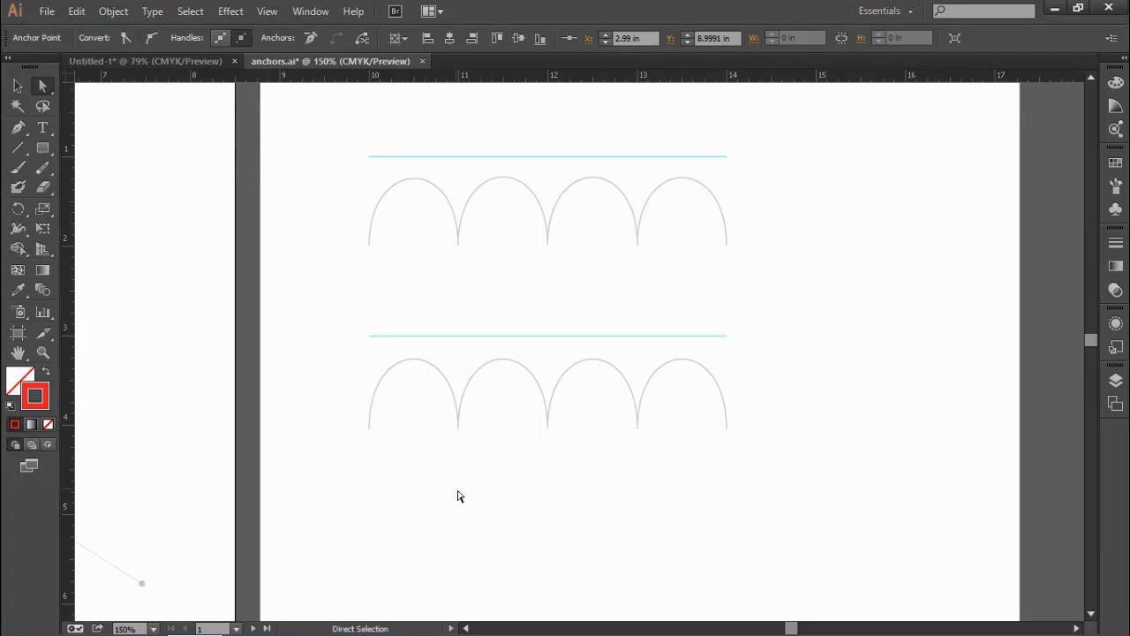
click(19, 131)
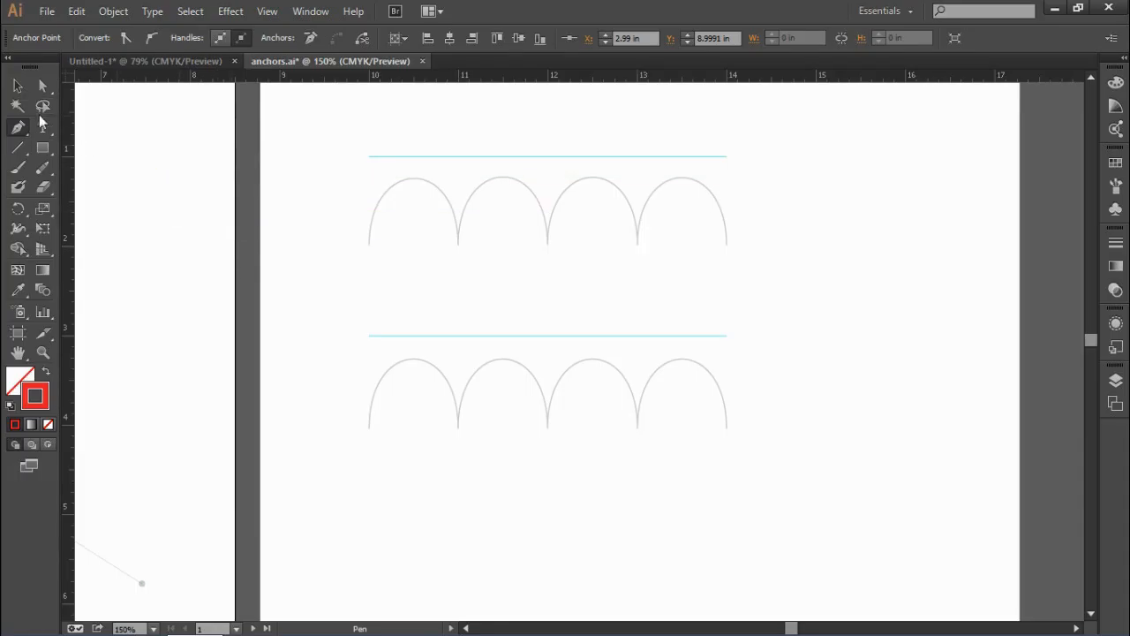
click(19, 85)
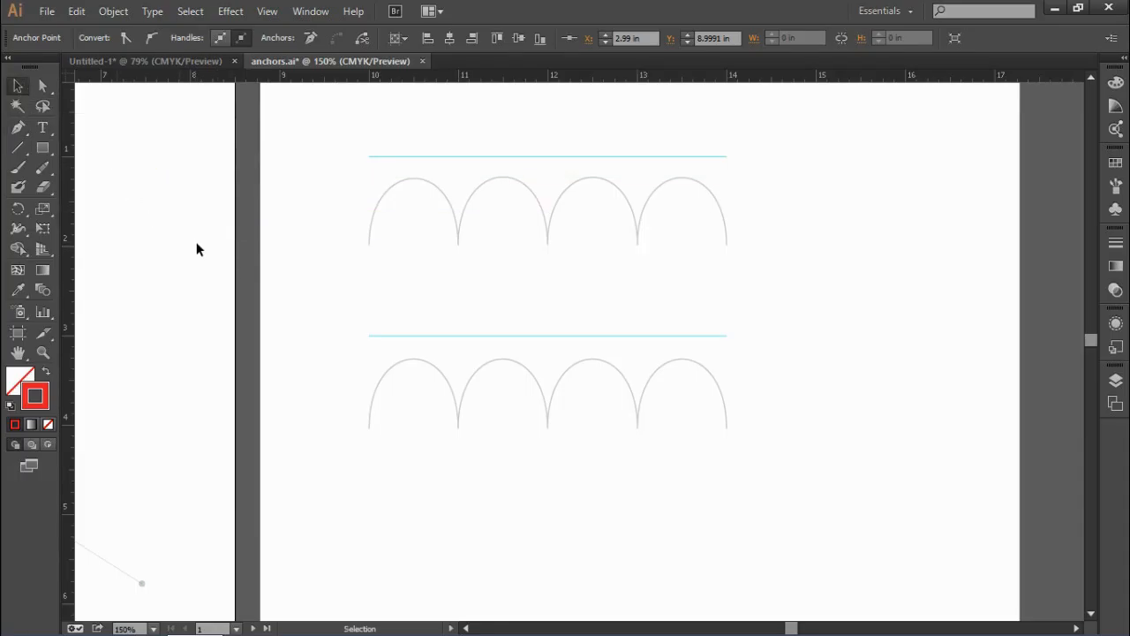
click(212, 262)
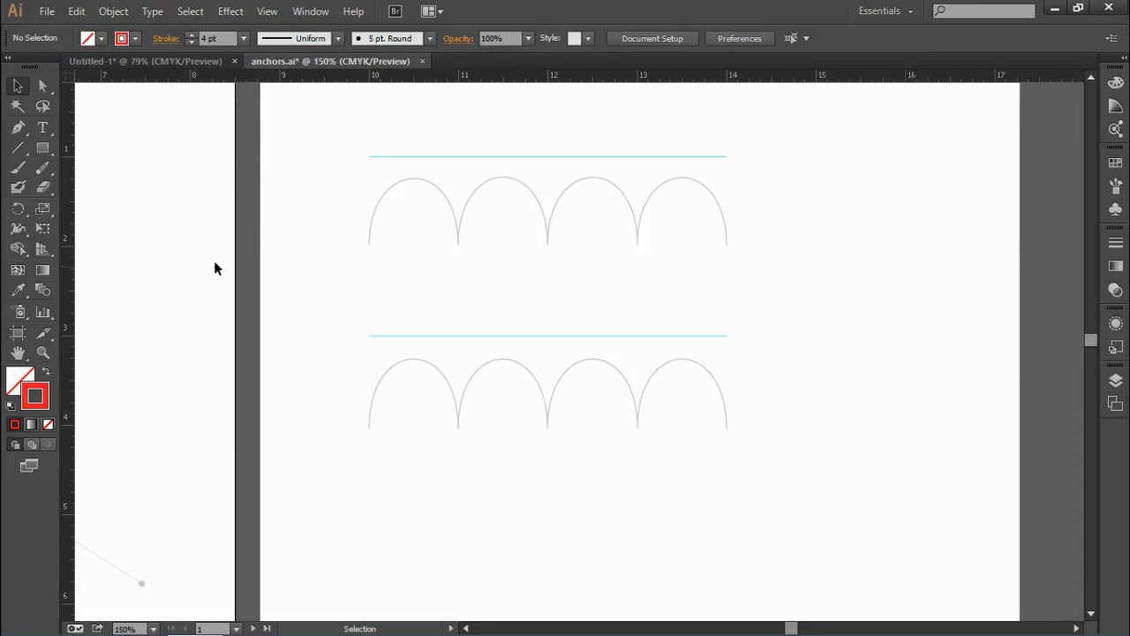
click(245, 37)
click(262, 112)
Trace the first arch of the upper template with the Pen tool, pulling vertical handles up at its start and down at its end.
click(17, 127)
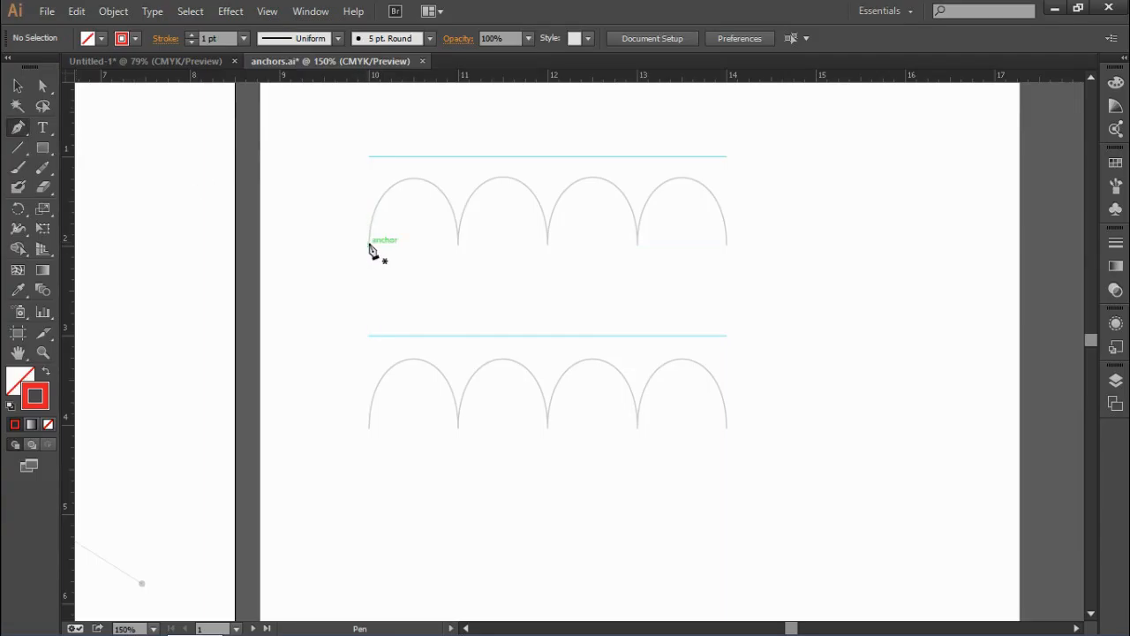
drag(368, 244, 373, 164)
drag(371, 161, 370, 157)
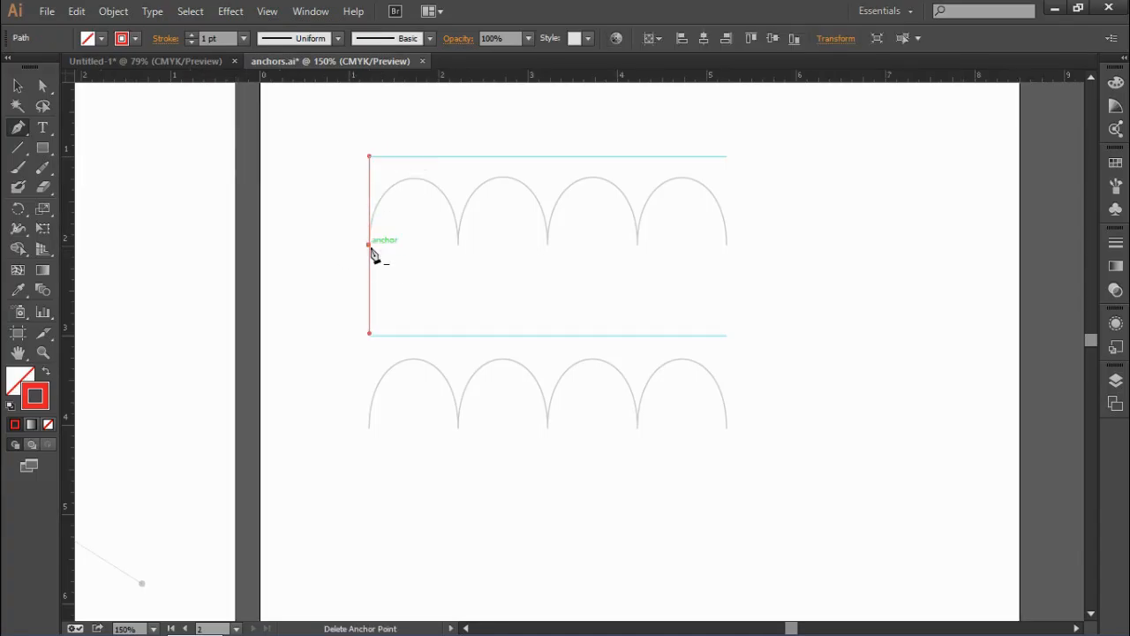
drag(370, 245, 370, 158)
click(459, 246)
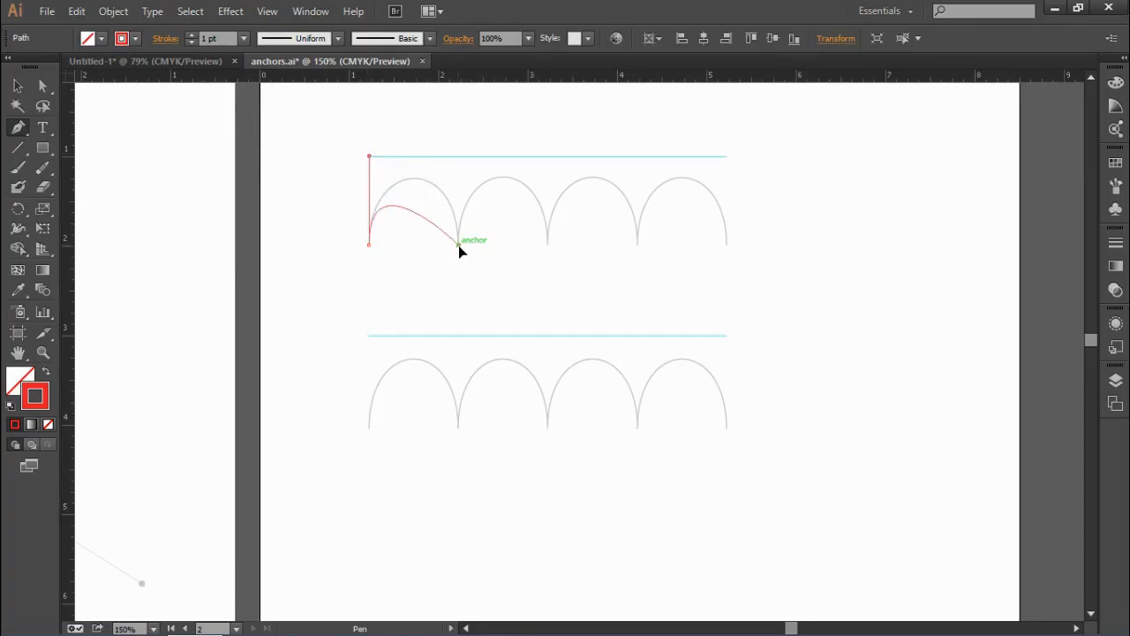
drag(460, 251, 458, 336)
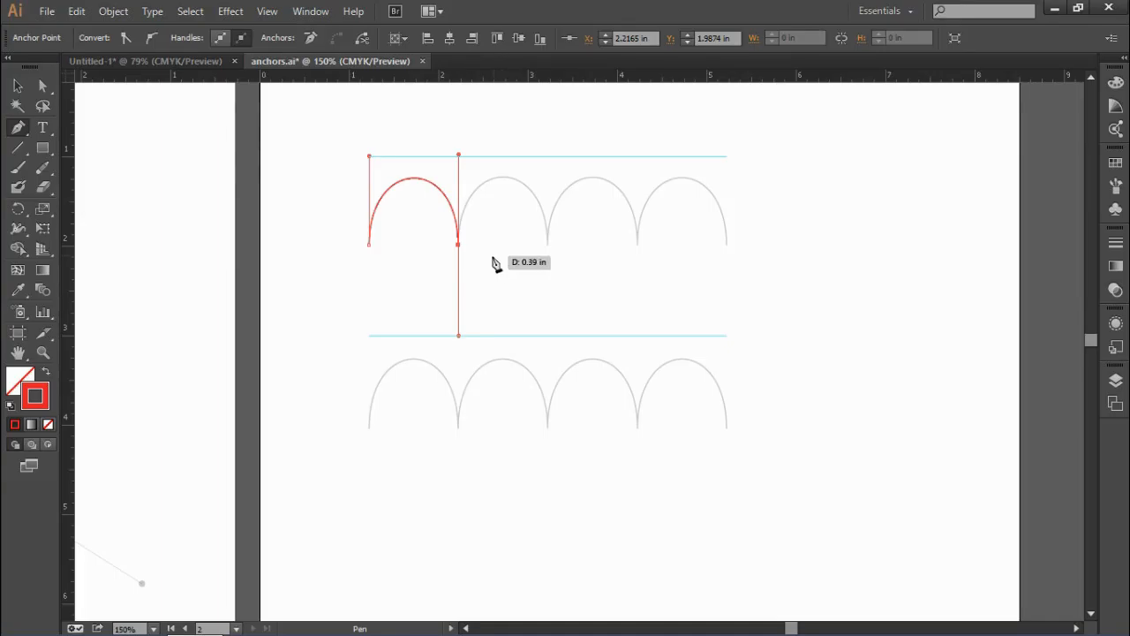
Continue the path through the next three template feet with vertical handles alternating up and down, forming a smooth wave.
click(548, 246)
drag(549, 248, 572, 267)
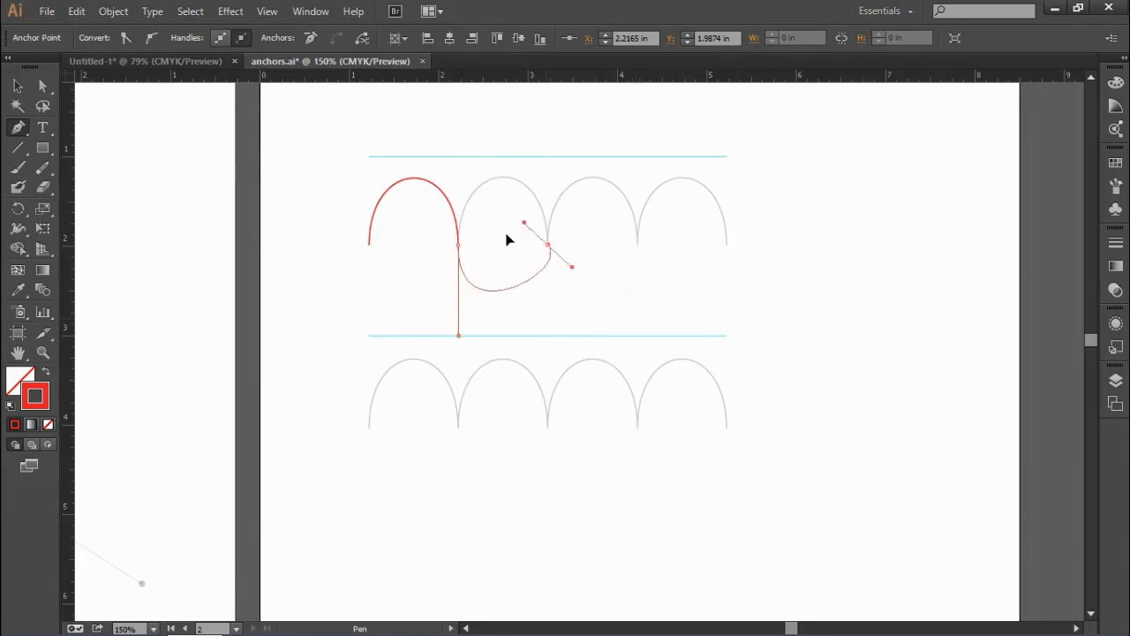
drag(508, 239, 549, 158)
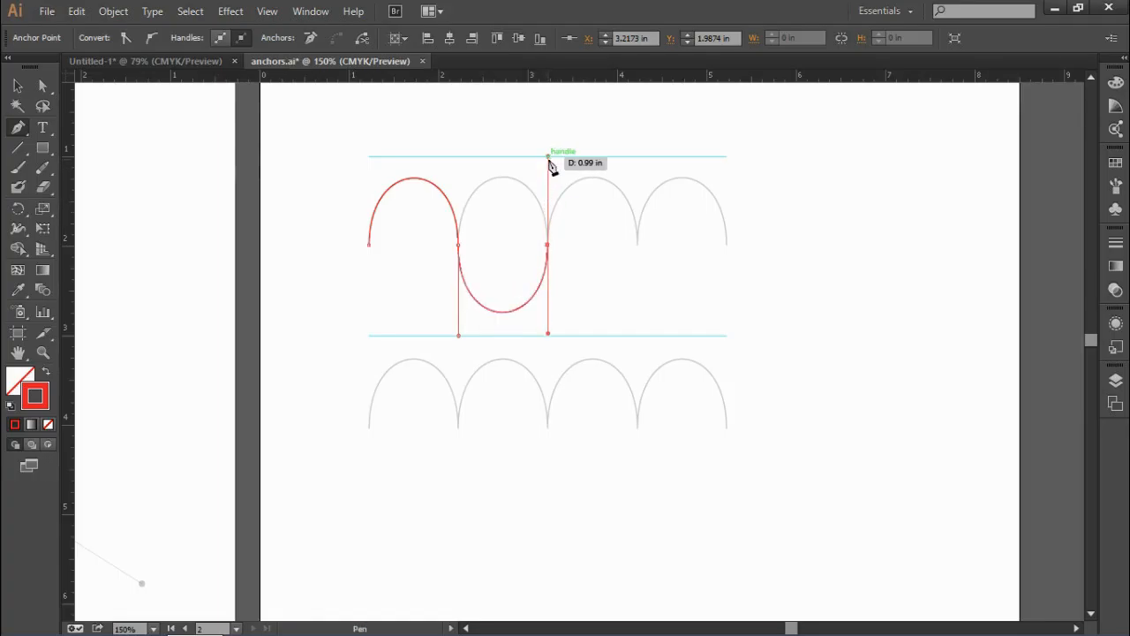
click(637, 239)
drag(638, 240, 646, 324)
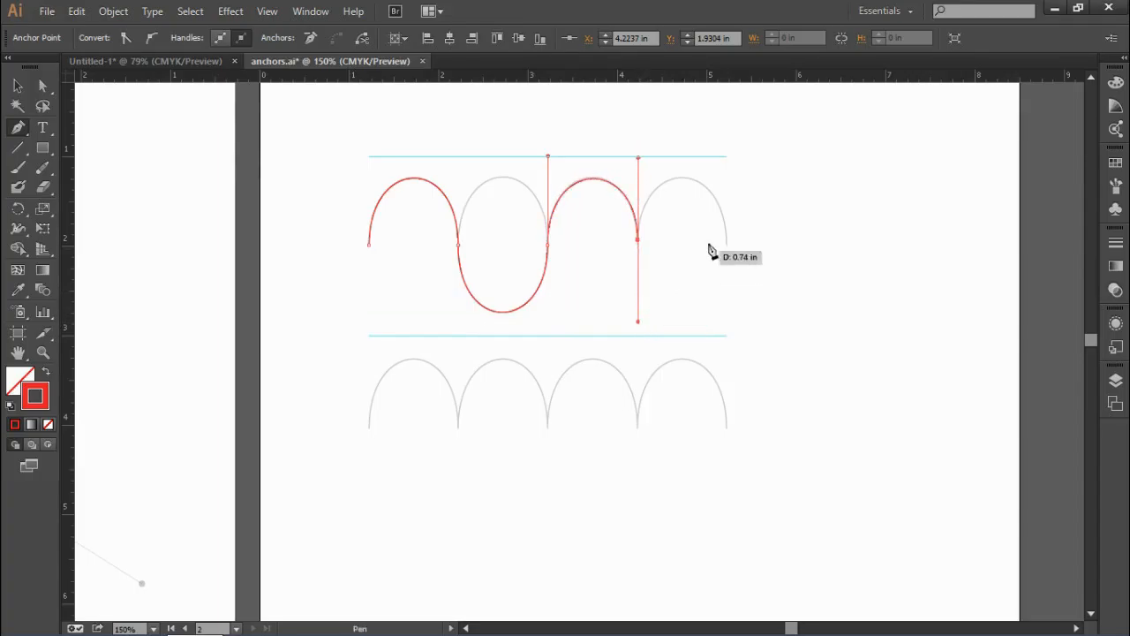
mouse_move(725, 244)
mouse_down()
mouse_move(727, 265)
mouse_move(731, 185)
mouse_move(729, 330)
mouse_move(726, 160)
mouse_up()
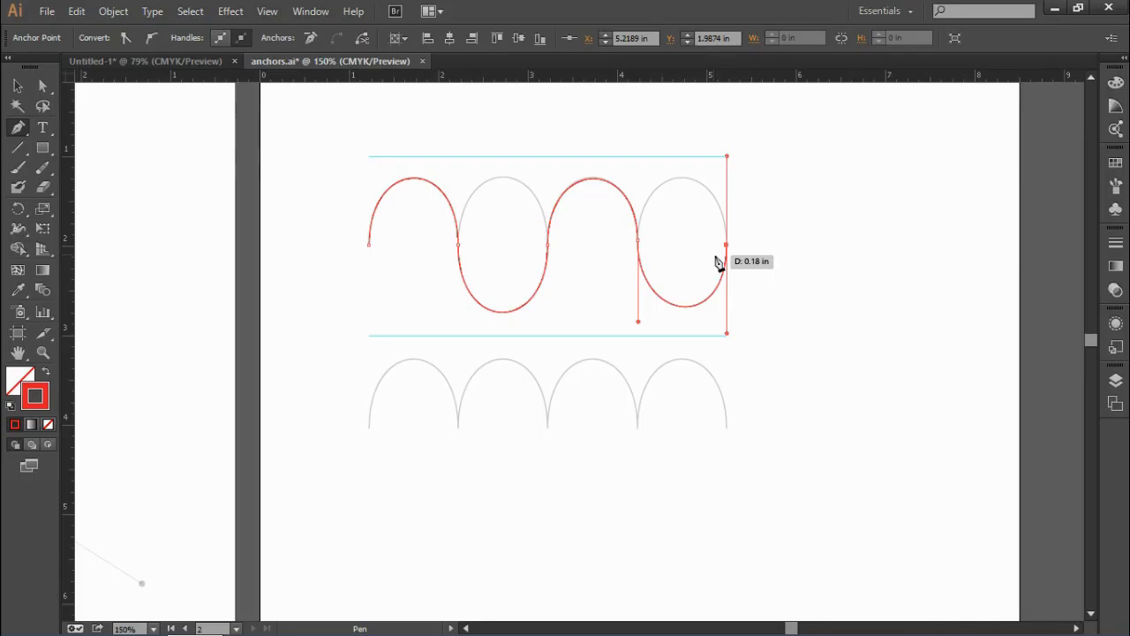
Select the wave's middle anchor and flip the second curve's two downward handles up to the blue line with the Convert Anchor Point tool.
click(44, 85)
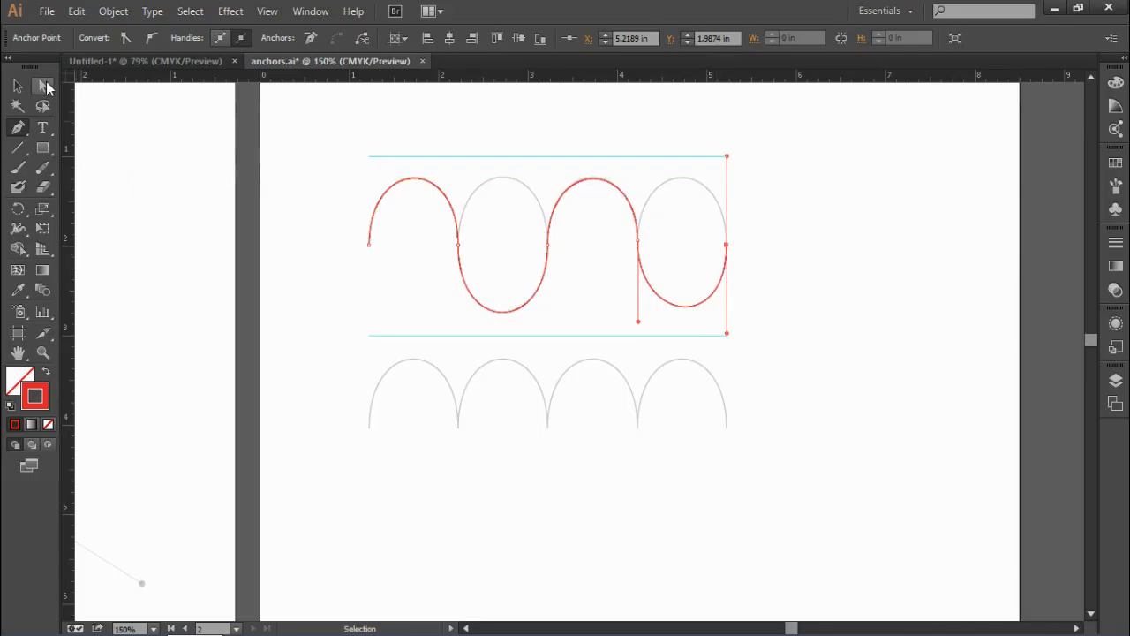
click(547, 245)
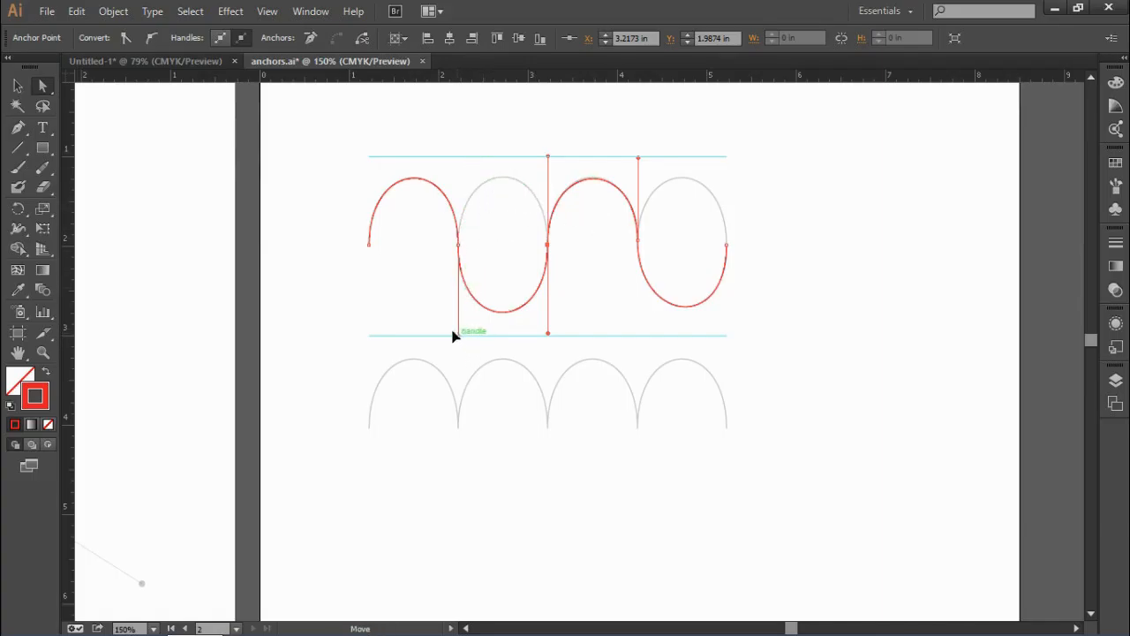
mouse_move(453, 334)
mouse_down()
mouse_move(444, 309)
mouse_move(505, 278)
mouse_move(509, 253)
mouse_move(458, 159)
mouse_move(487, 253)
mouse_move(479, 323)
mouse_move(452, 339)
mouse_move(444, 329)
mouse_up()
key(ctrl+z)
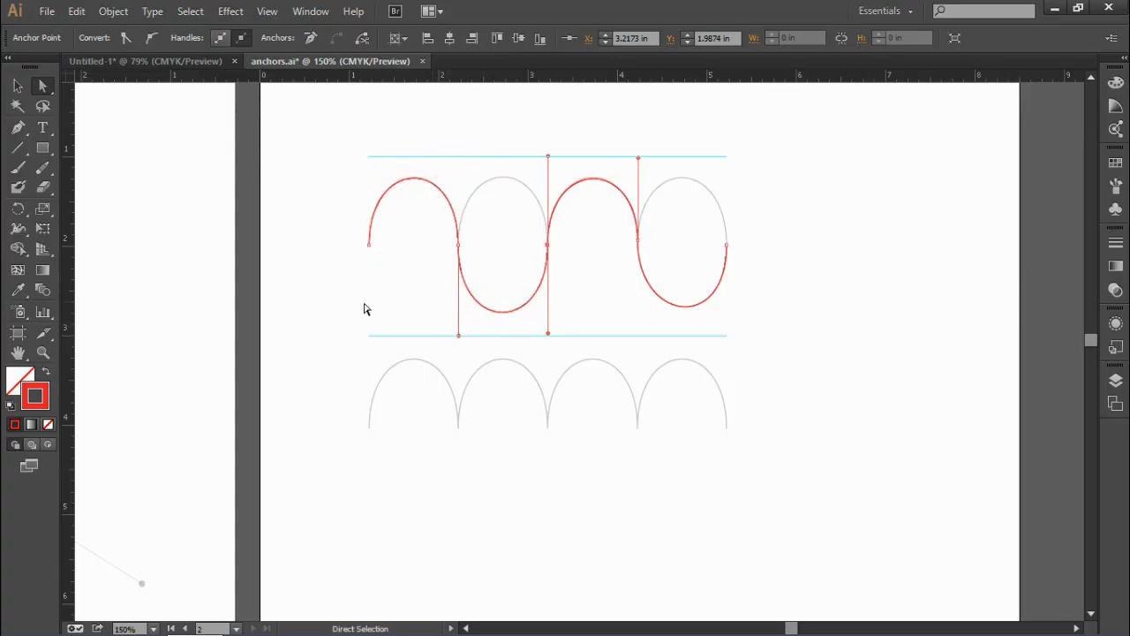
click(19, 129)
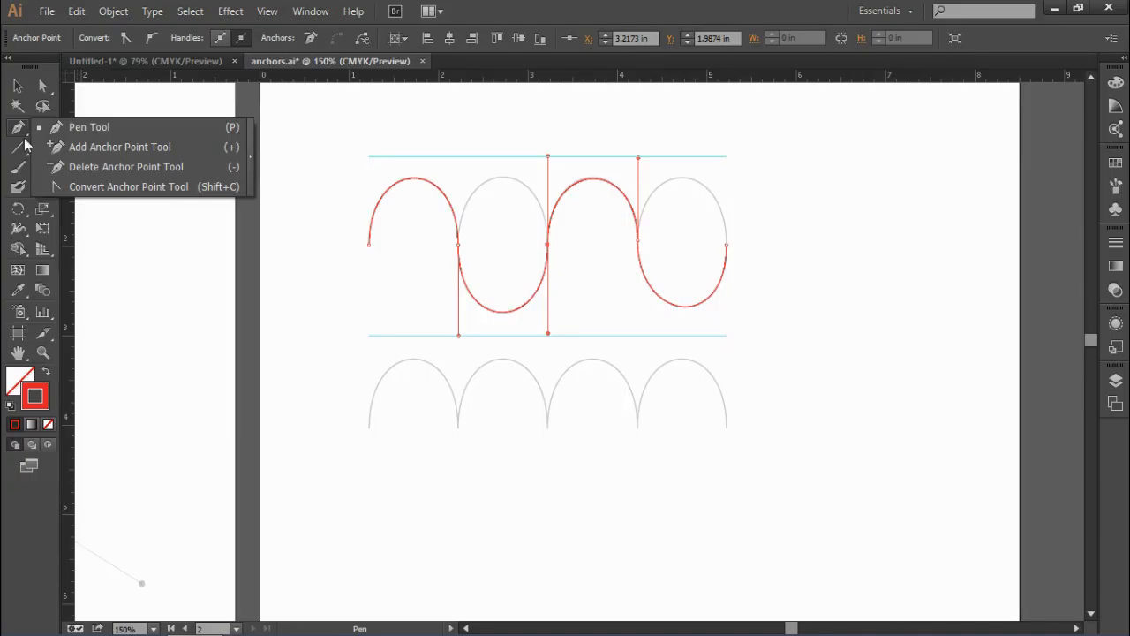
click(135, 188)
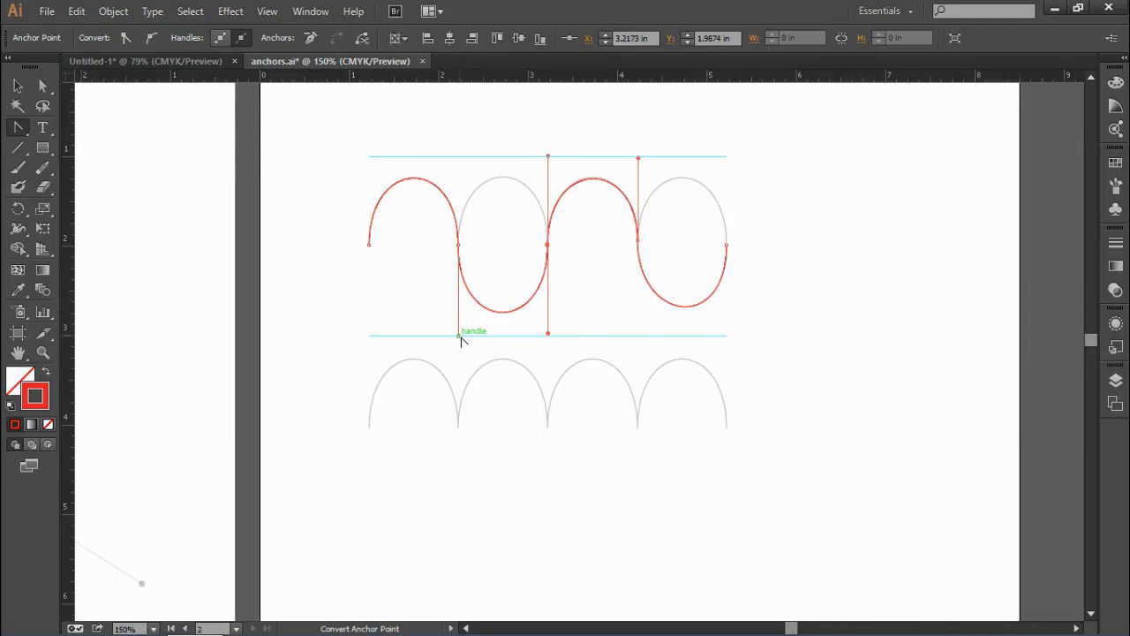
drag(458, 335, 482, 181)
drag(476, 174, 458, 156)
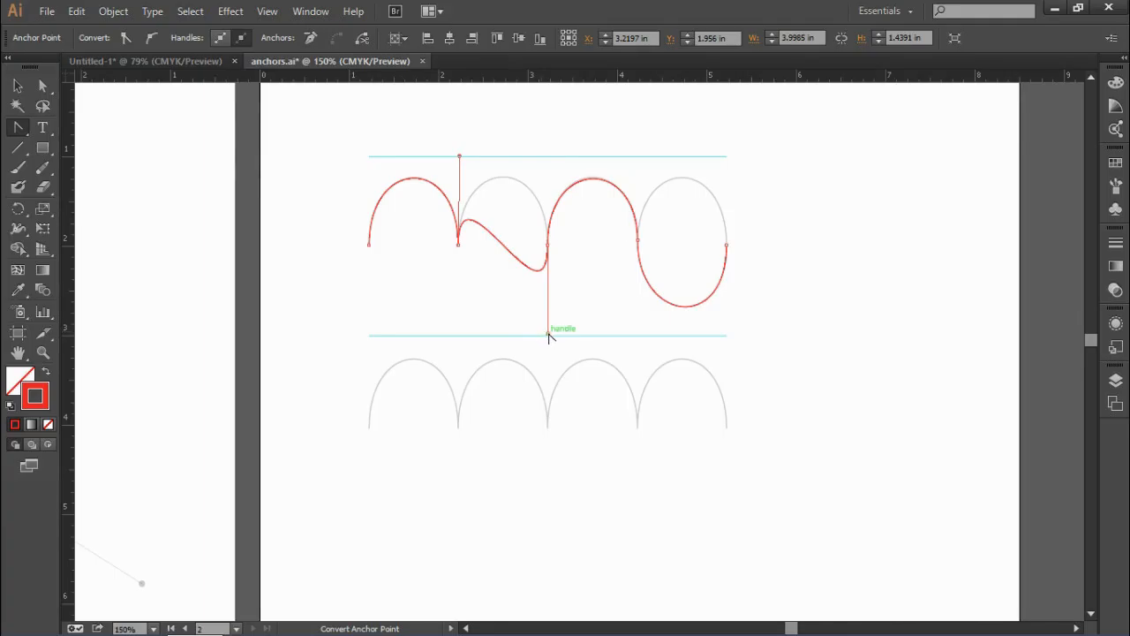
drag(547, 334, 548, 160)
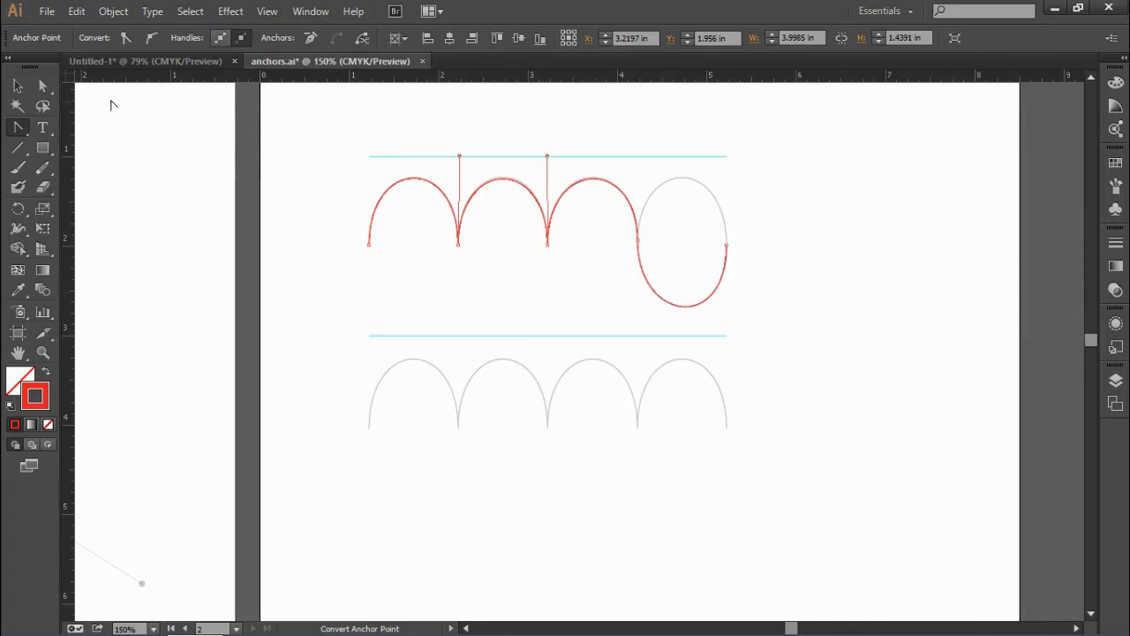
Show the handles of the last two anchors, flip the fourth curve's downward handles up to the blue line, and deselect the path.
click(47, 84)
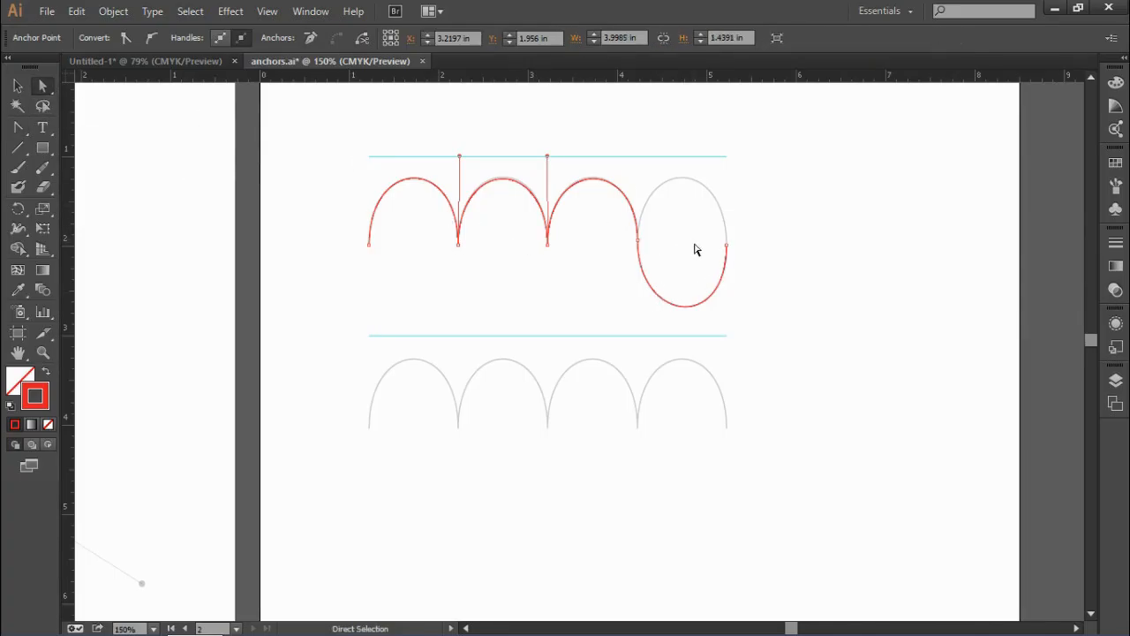
drag(617, 227, 722, 254)
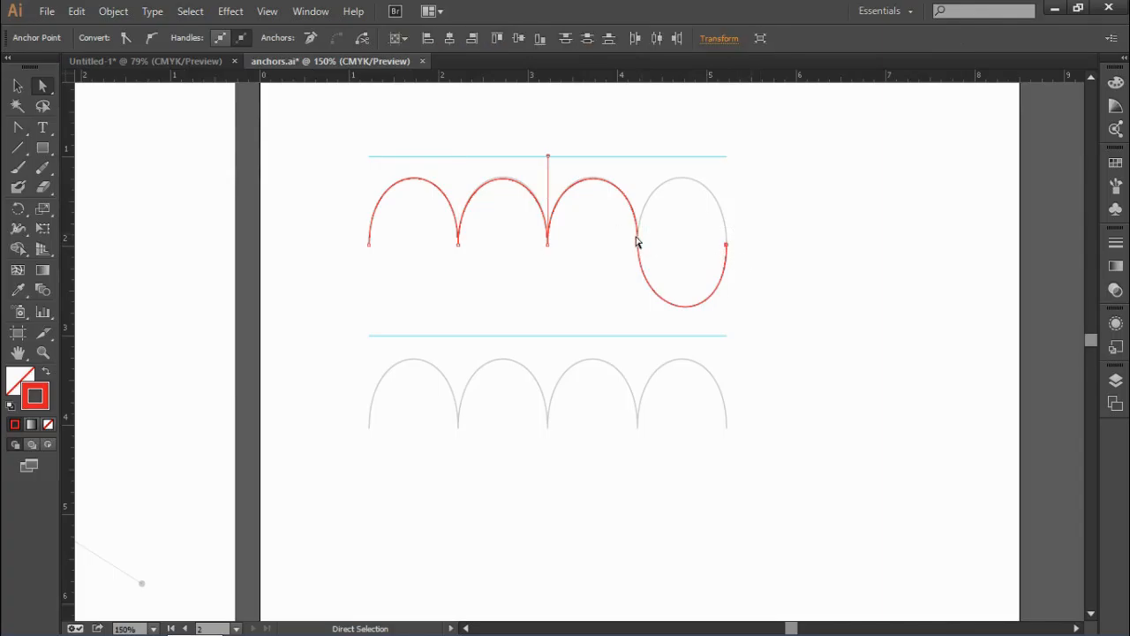
click(219, 39)
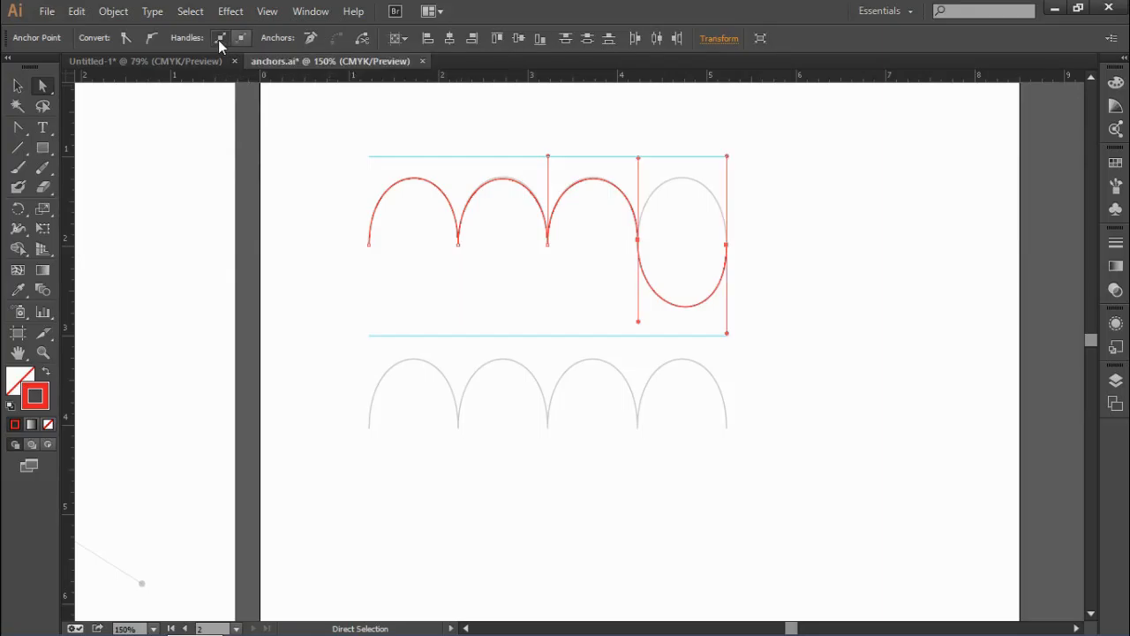
click(15, 130)
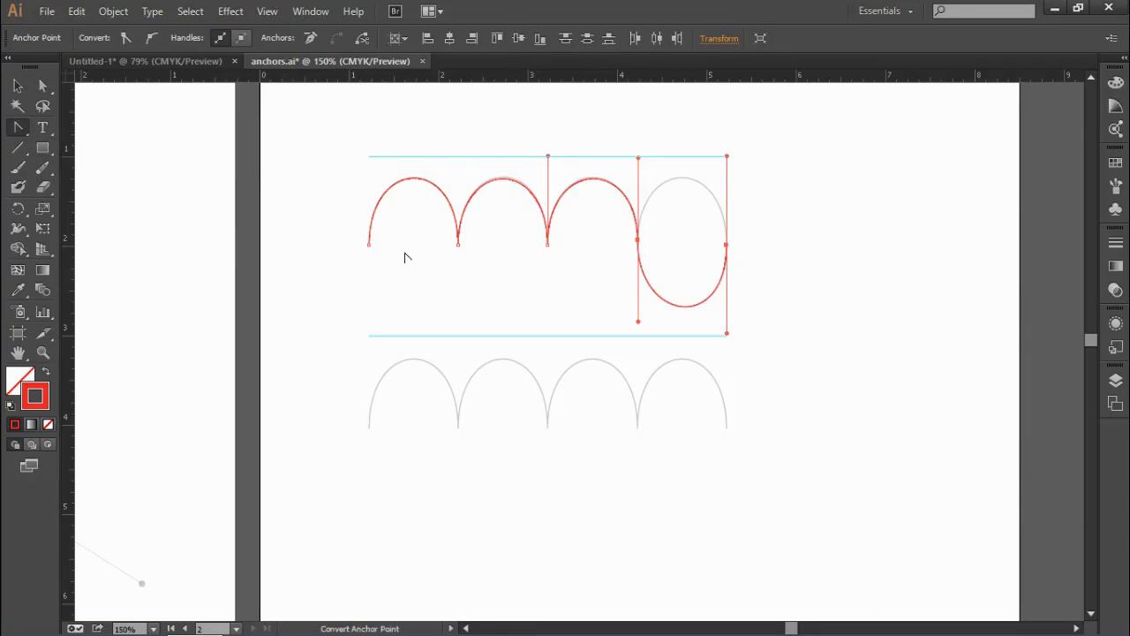
click(638, 323)
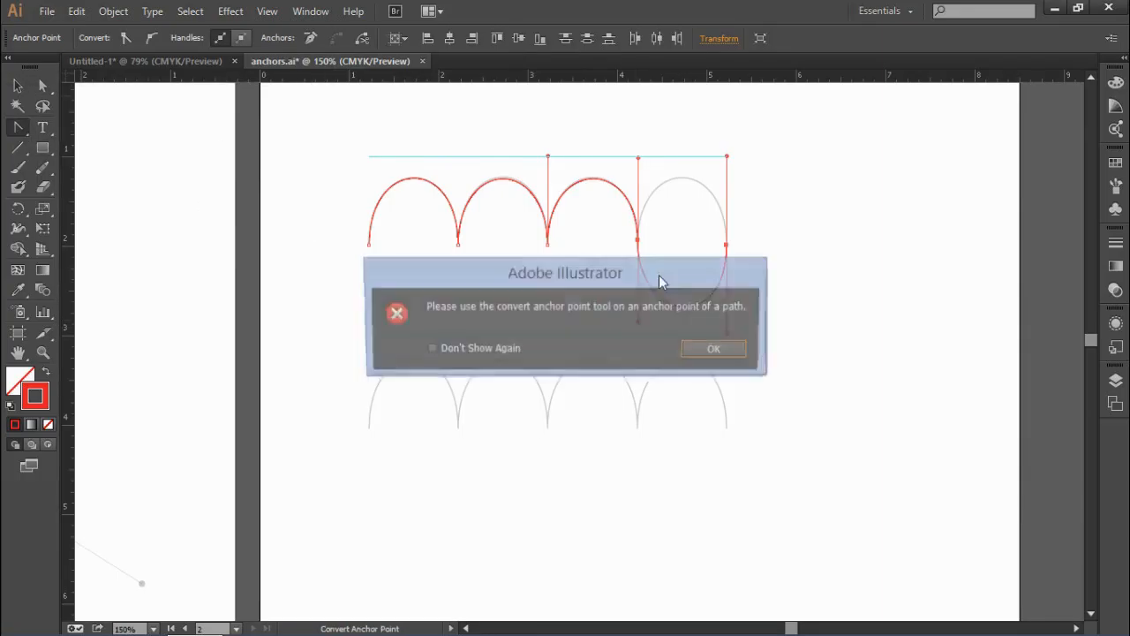
click(706, 348)
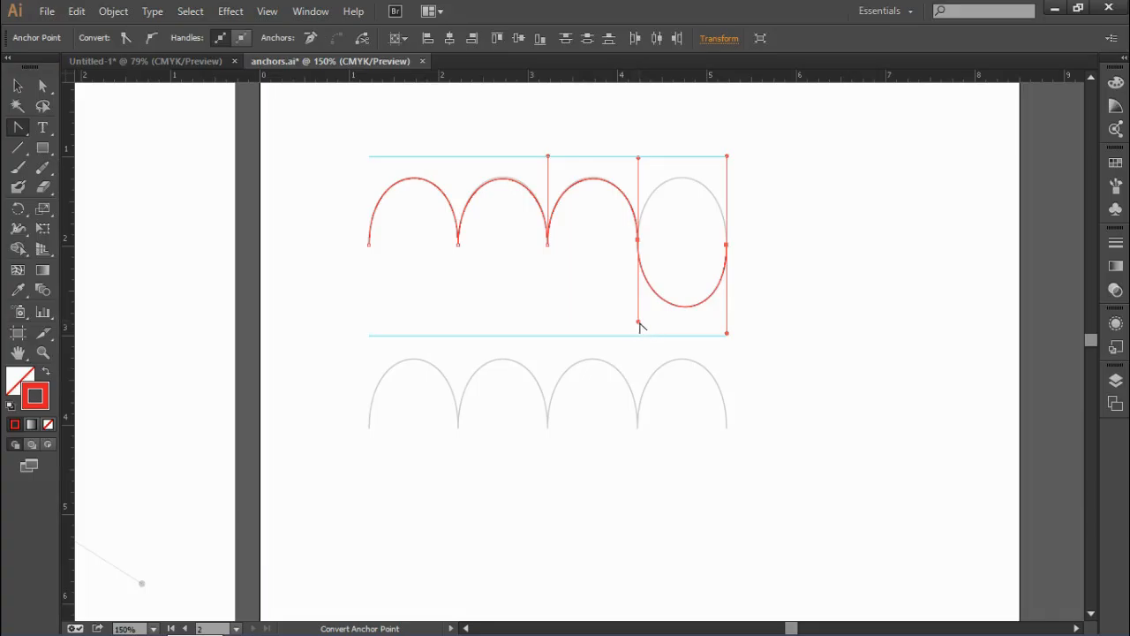
drag(639, 323, 638, 157)
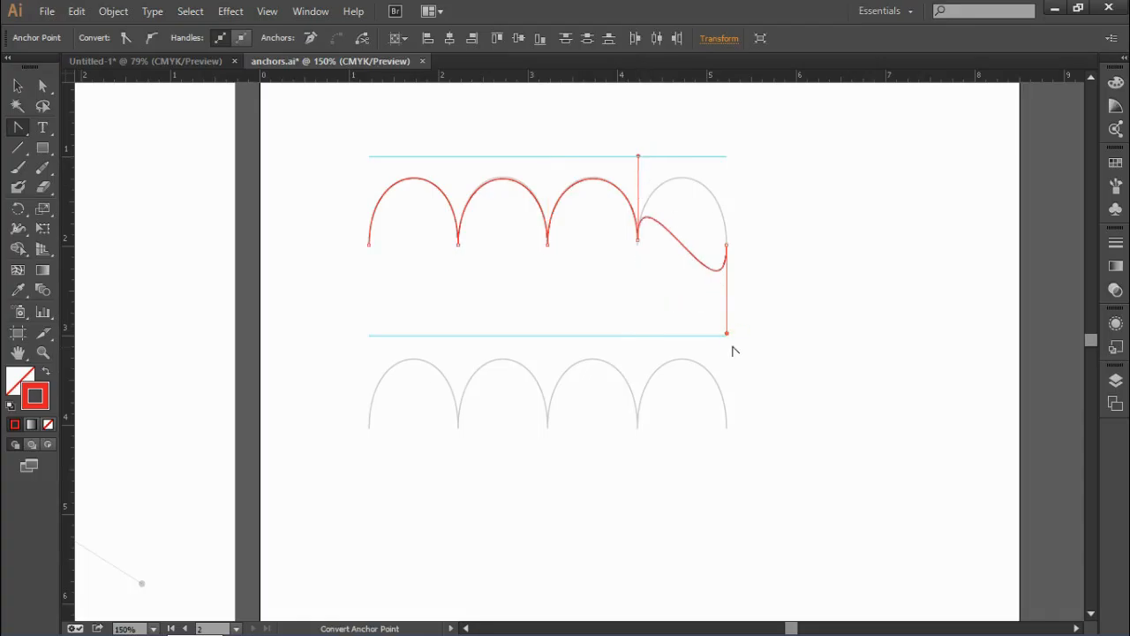
drag(728, 332, 729, 158)
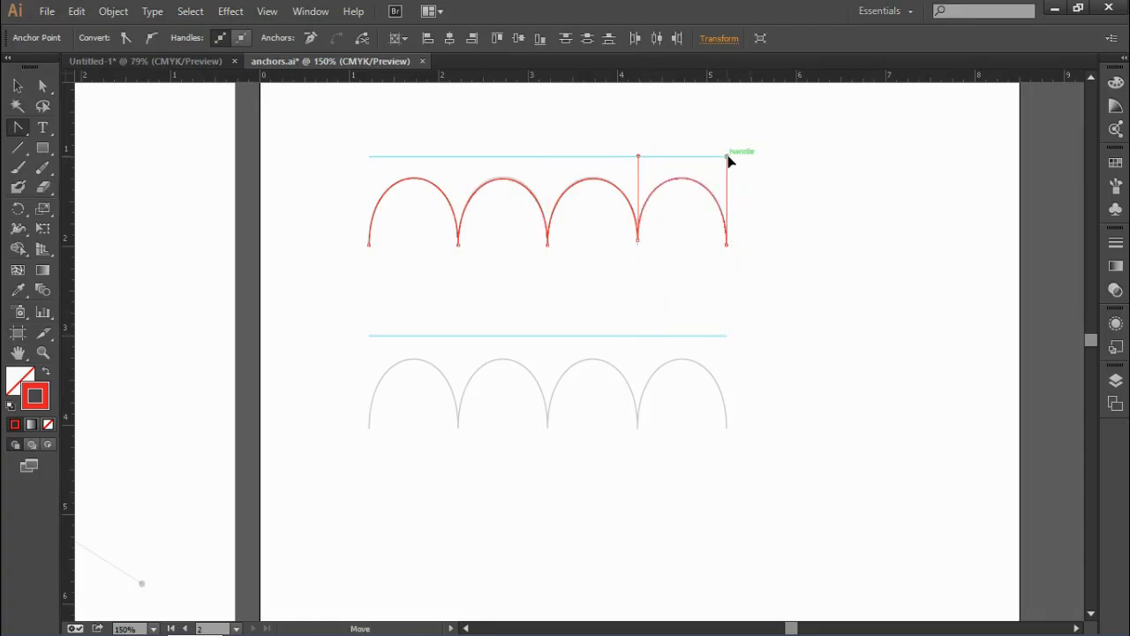
ctrl+click(791, 256)
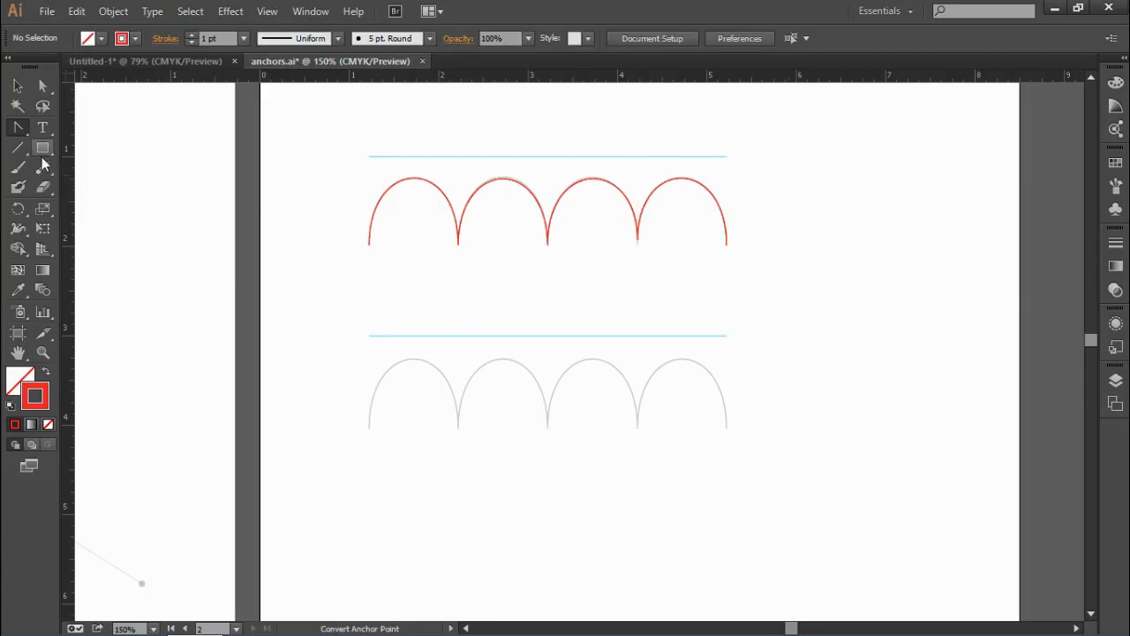
Trace the lower template's first arch with the Pen tool, turning the end anchor's outgoing handle up to the blue line while drawing.
click(20, 129)
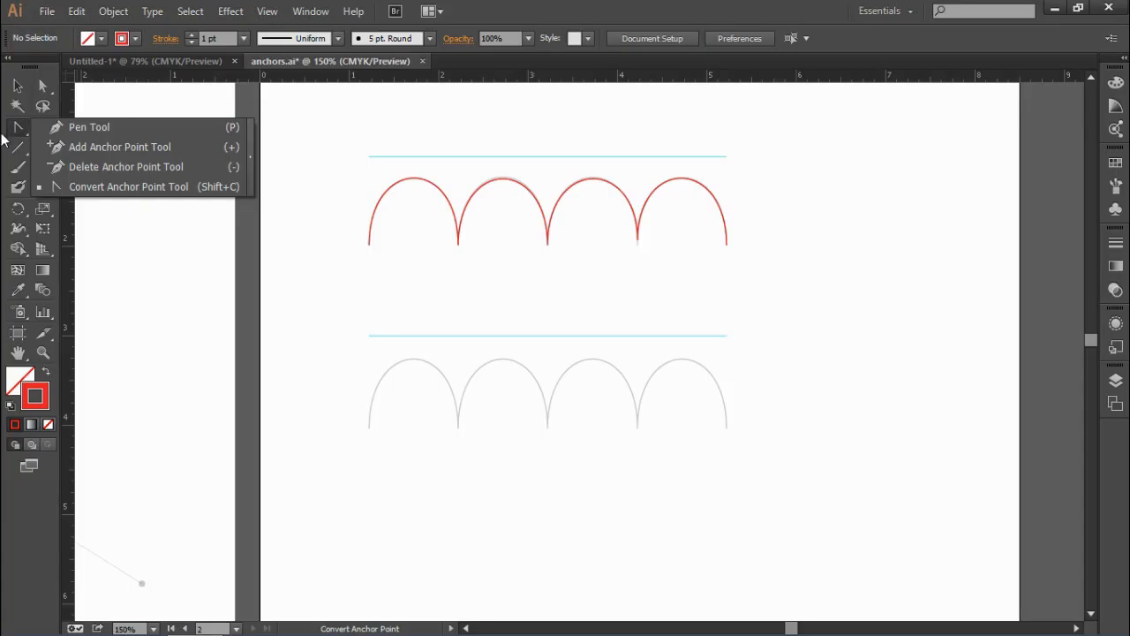
click(114, 127)
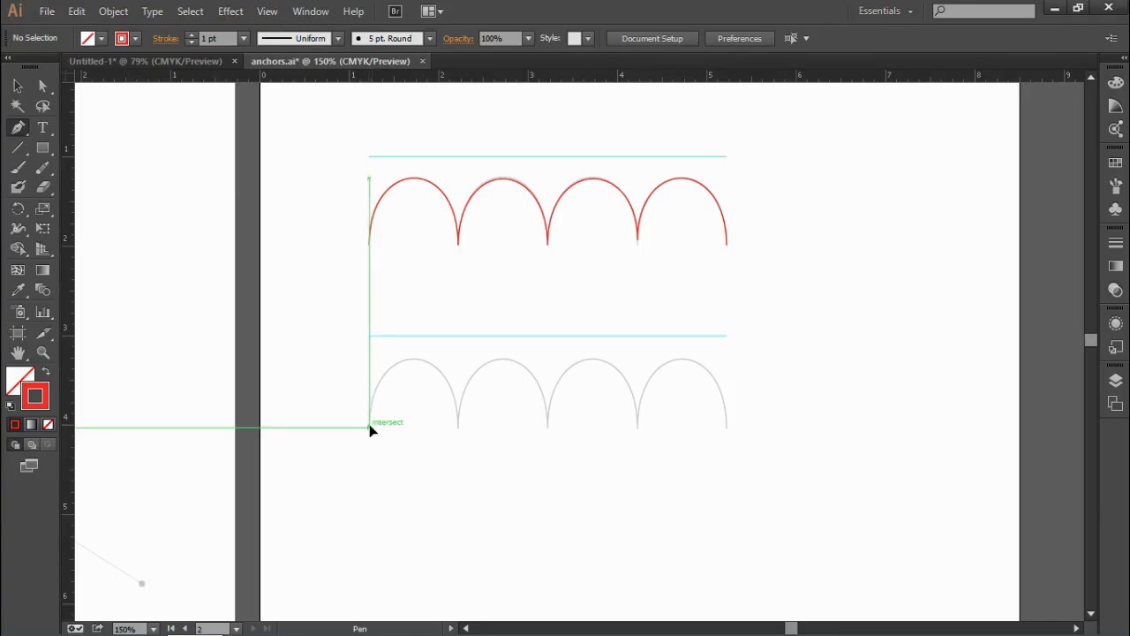
drag(369, 426, 373, 344)
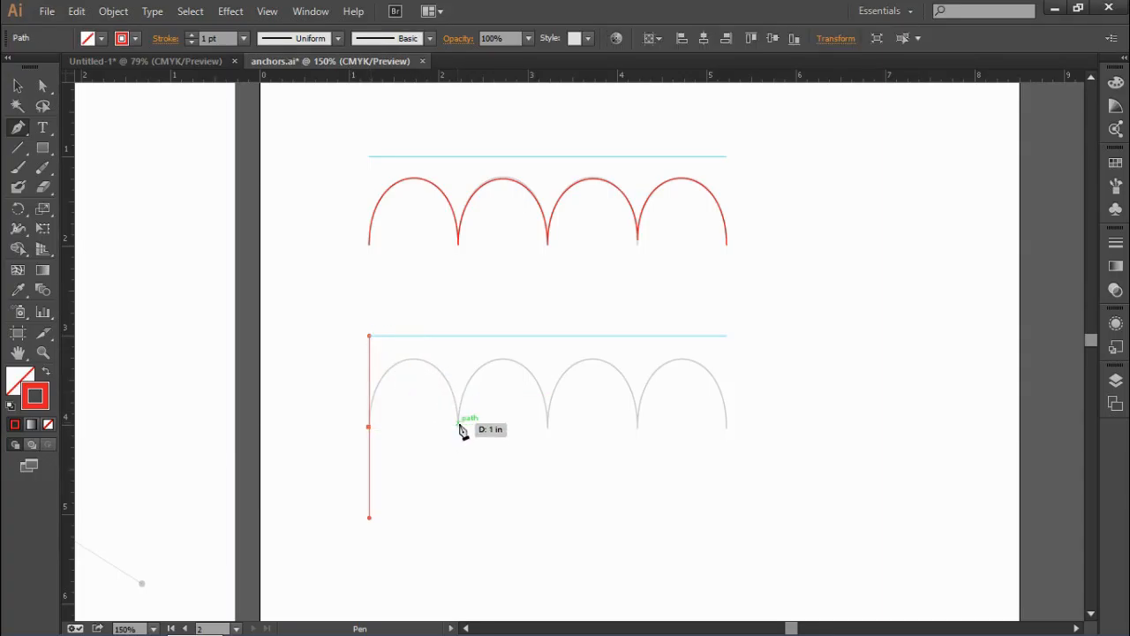
drag(458, 428, 459, 517)
key(shift)
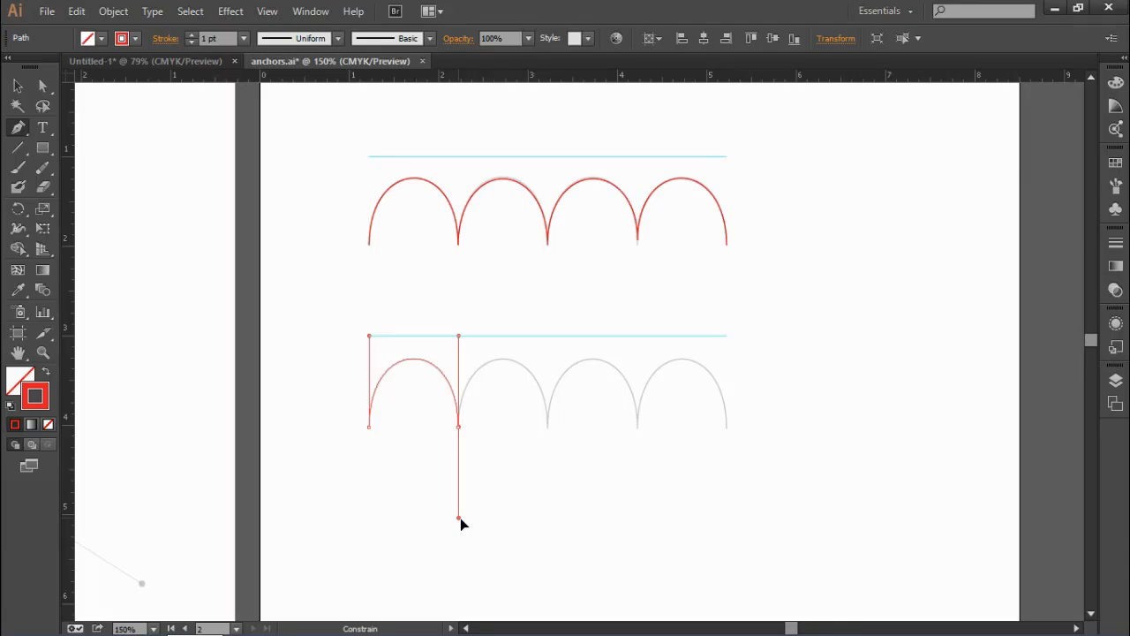
drag(460, 517, 458, 337)
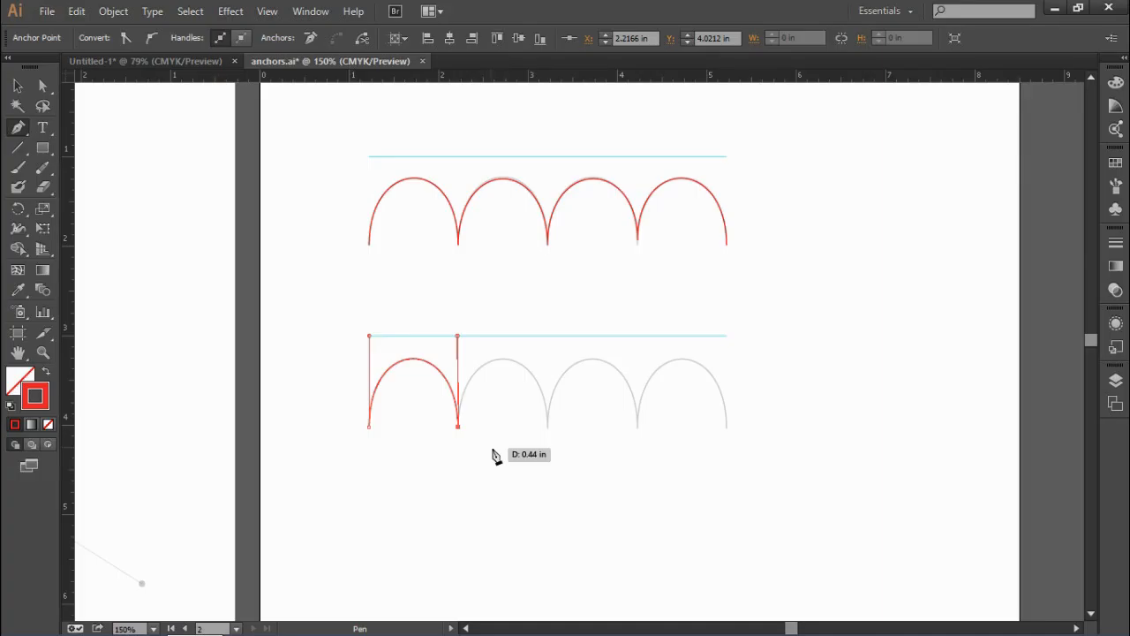
Add the second arch of the lower template, swinging its end anchor's outgoing handle up to the blue line.
click(548, 429)
drag(548, 429, 555, 517)
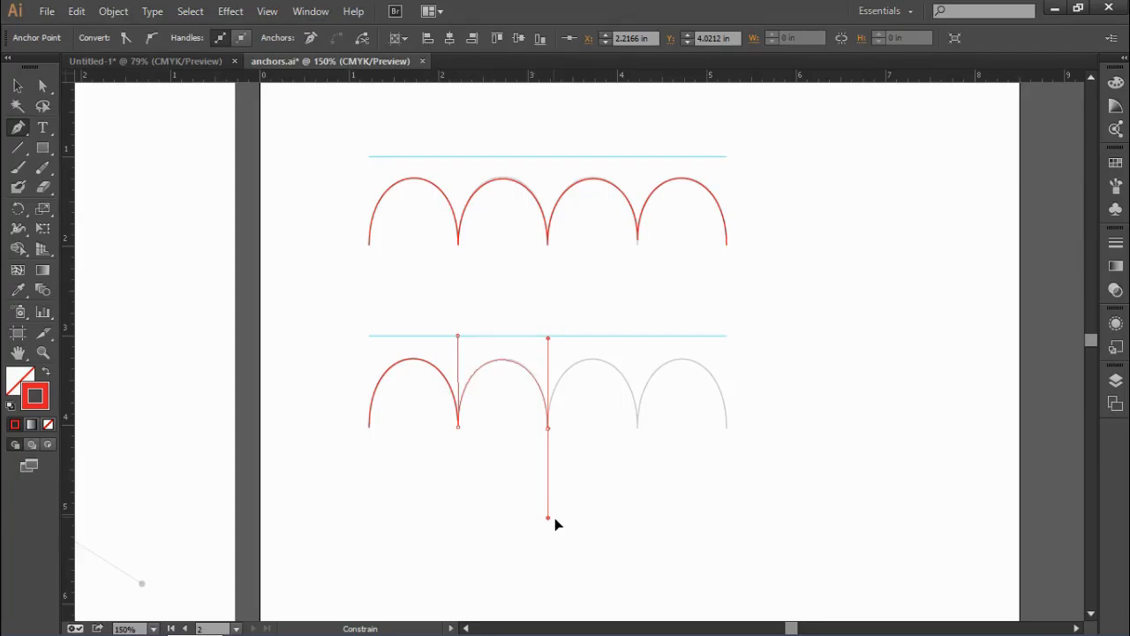
drag(554, 518, 542, 337)
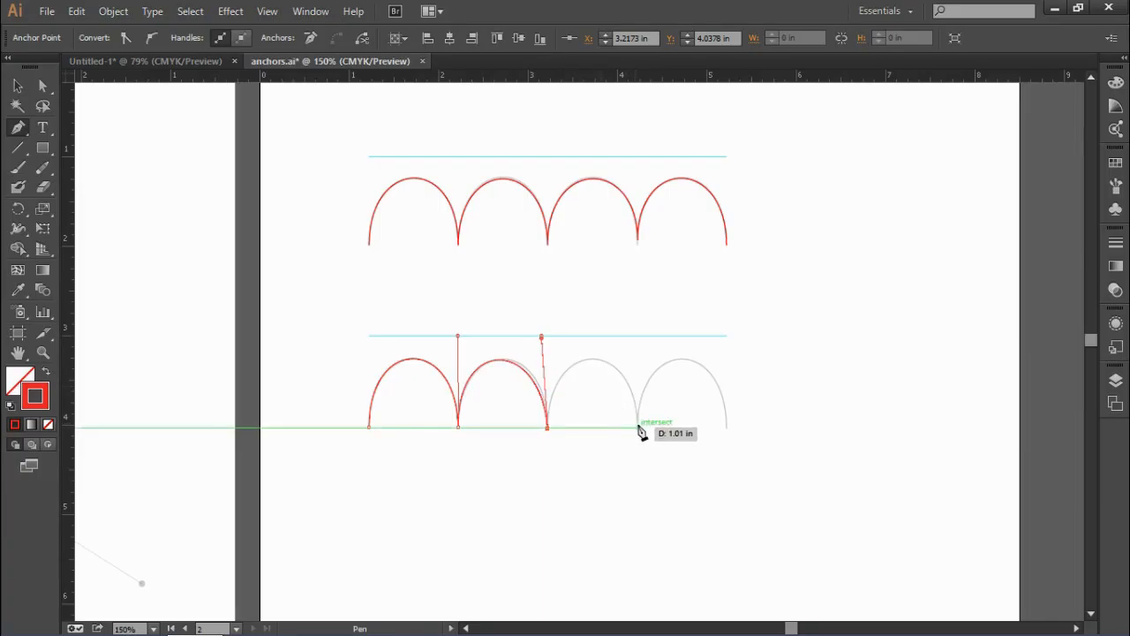
Add the third and fourth arches of the lower template, swinging each end anchor's outgoing handle up to the blue line while drawing.
drag(639, 425, 639, 509)
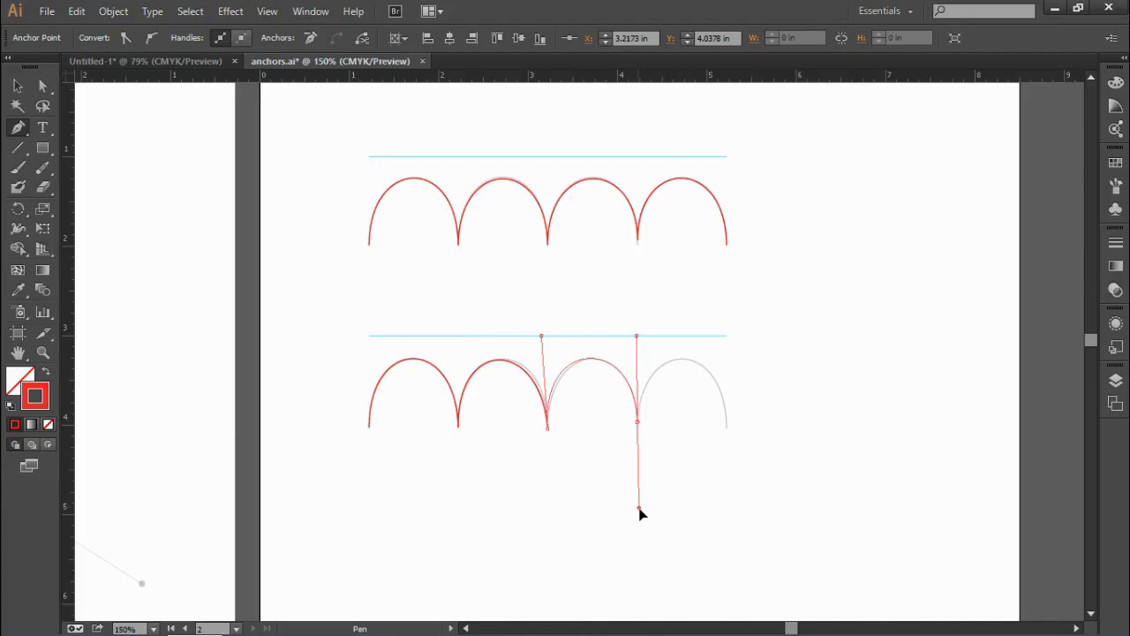
drag(640, 508, 639, 509)
drag(636, 337, 637, 336)
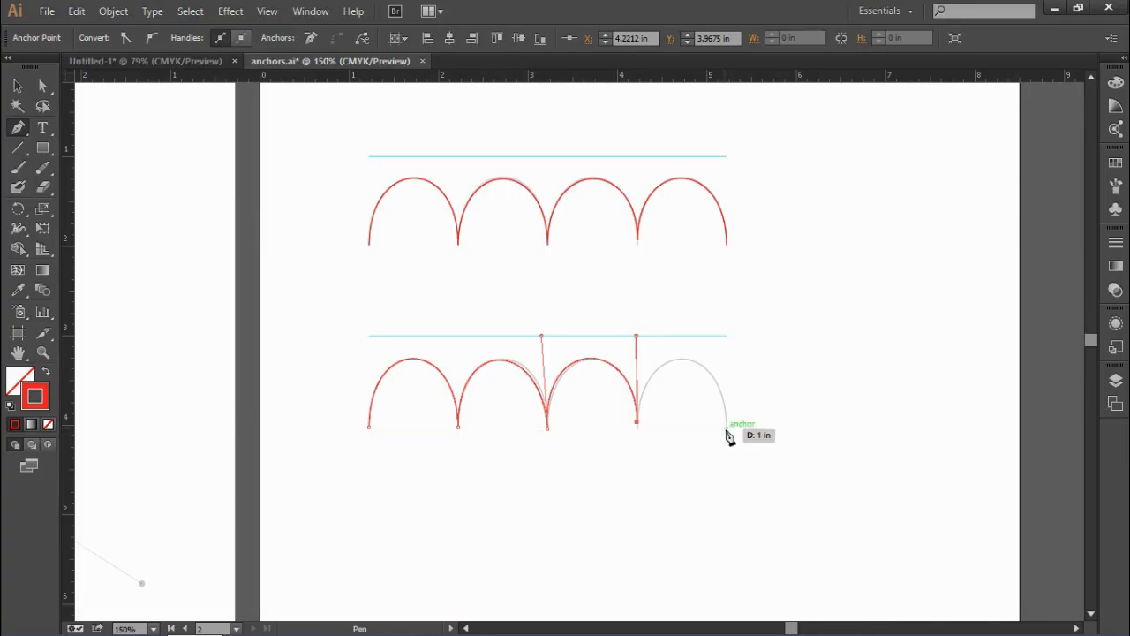
drag(727, 428, 727, 335)
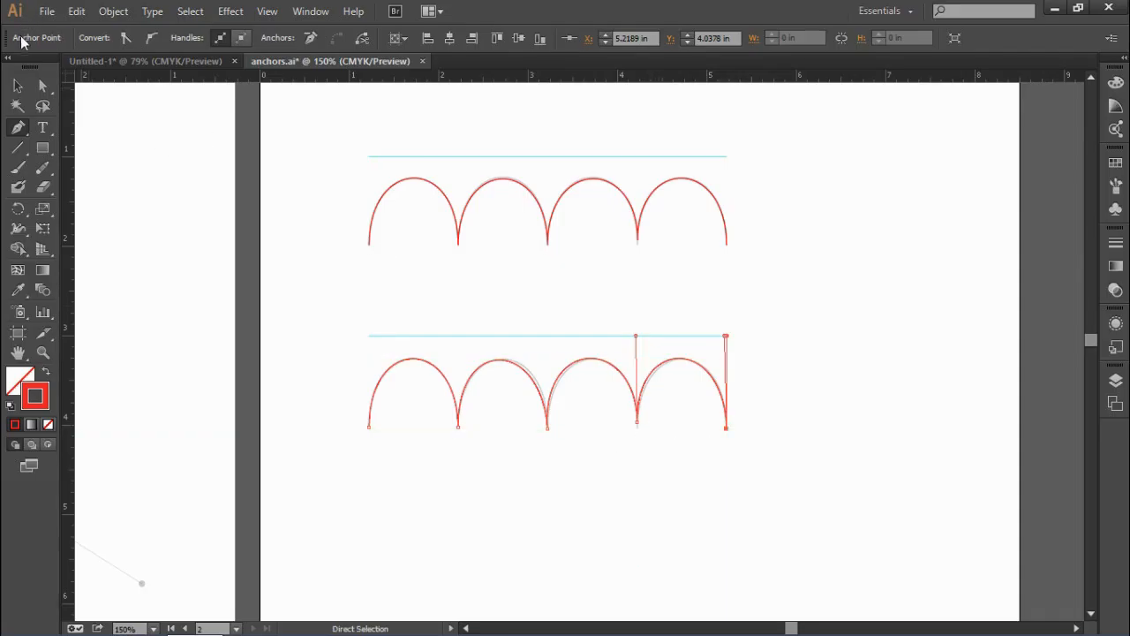
Adjust the upward handles of the lower path's last two anchors and middle anchor with the Direct Selection tool, and deselect the path.
click(42, 88)
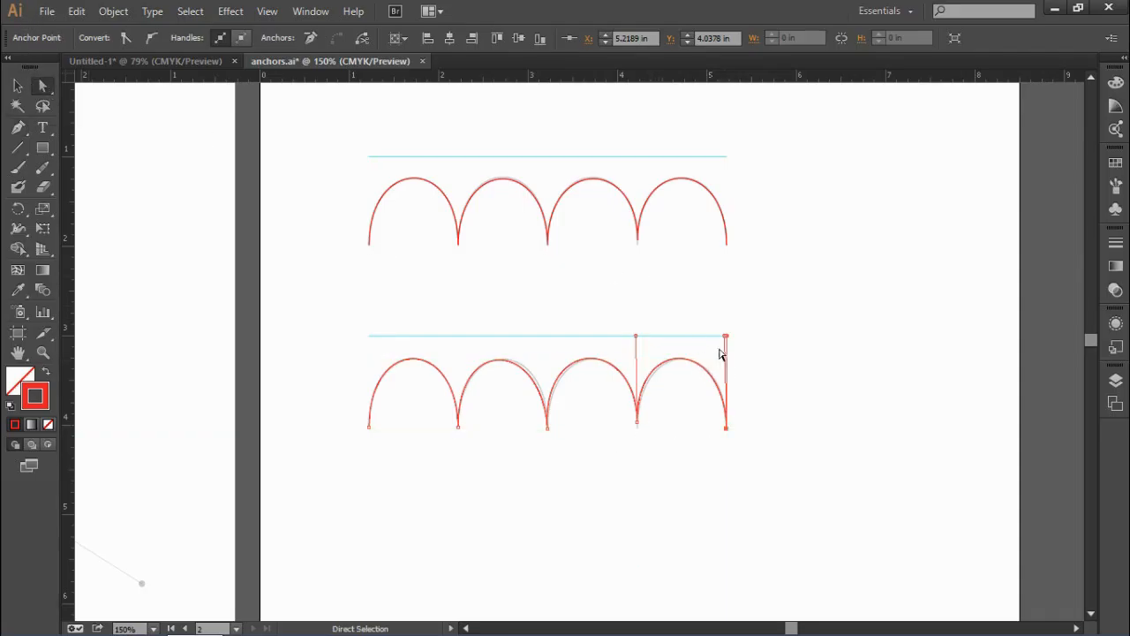
mouse_move(731, 337)
mouse_down()
mouse_move(759, 364)
mouse_move(751, 341)
mouse_up()
mouse_move(638, 339)
mouse_down()
mouse_move(668, 366)
mouse_move(608, 315)
mouse_move(642, 320)
mouse_up()
drag(646, 318, 636, 335)
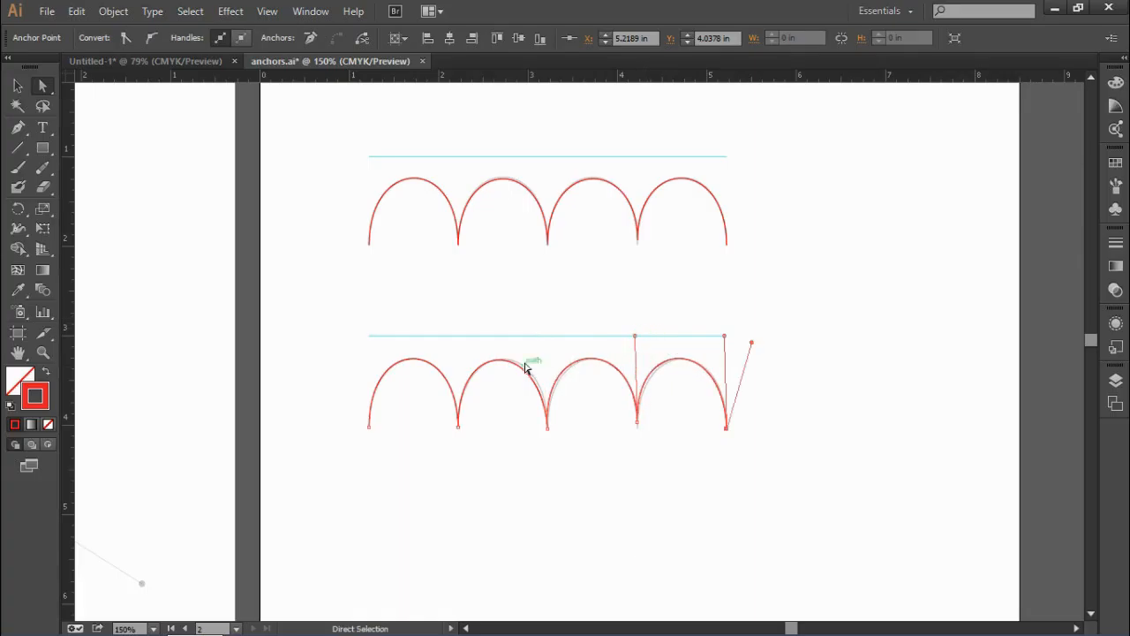
click(551, 430)
mouse_move(542, 337)
mouse_down()
mouse_move(571, 340)
mouse_move(542, 337)
mouse_up()
click(578, 457)
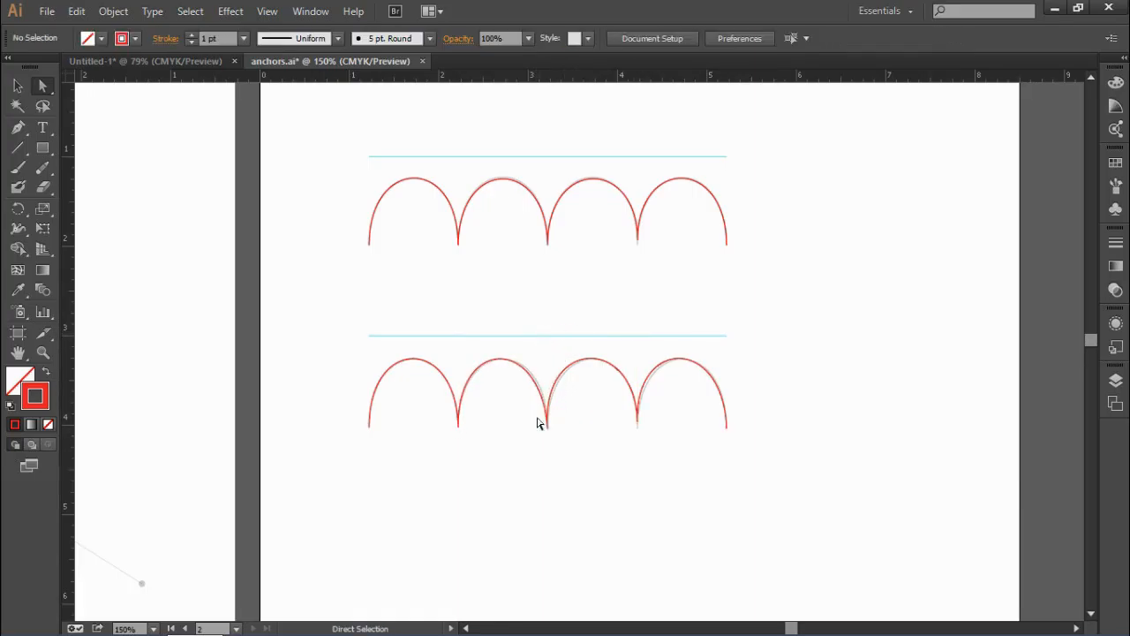